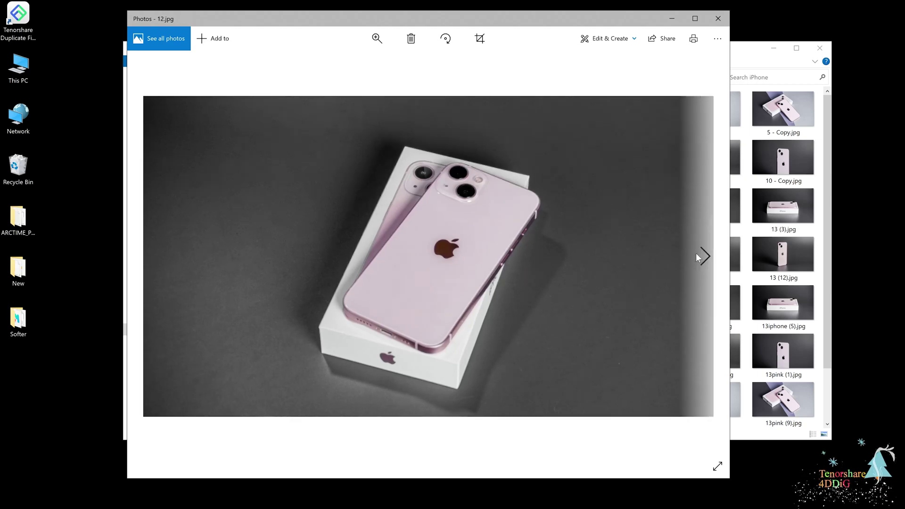
Step: Step through the iPhone photos from 12.jpg onward to compare them for duplicates
{"action": "left_click", "coordinate": [704, 257]}
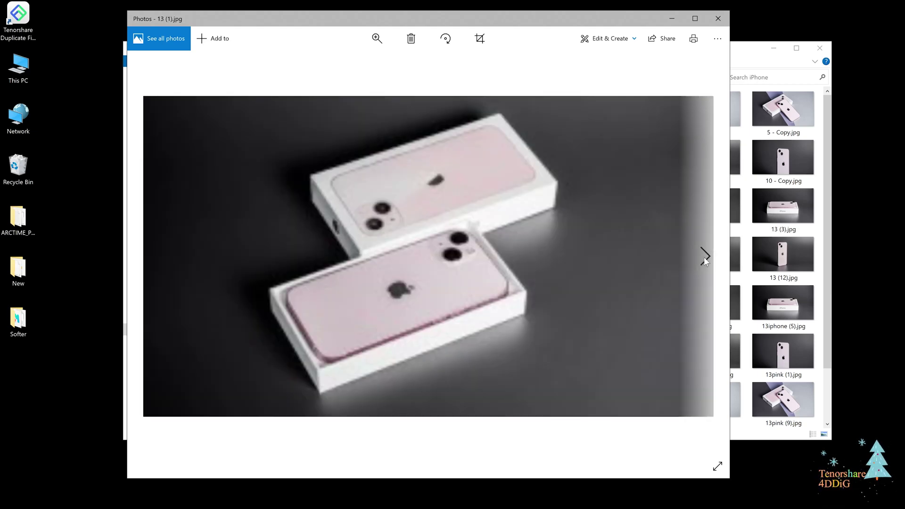
{"action": "left_click", "coordinate": [704, 256]}
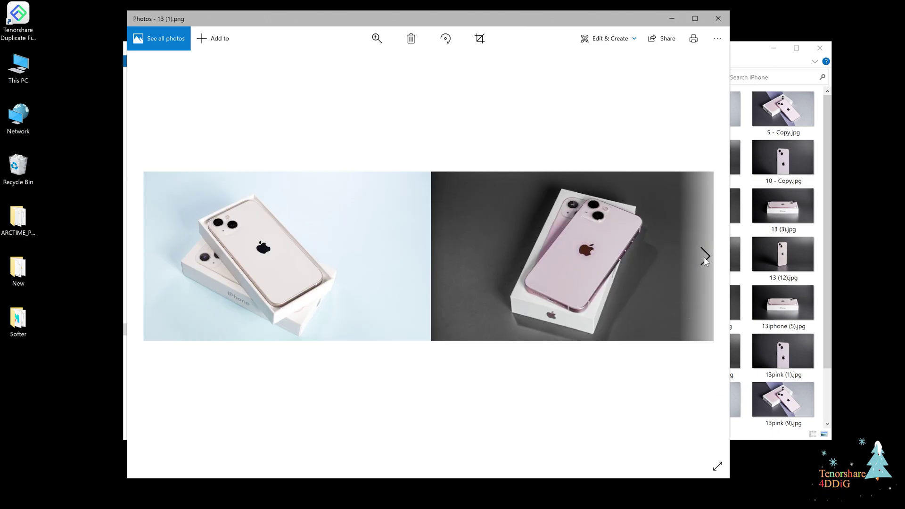
{"action": "left_click", "coordinate": [704, 257]}
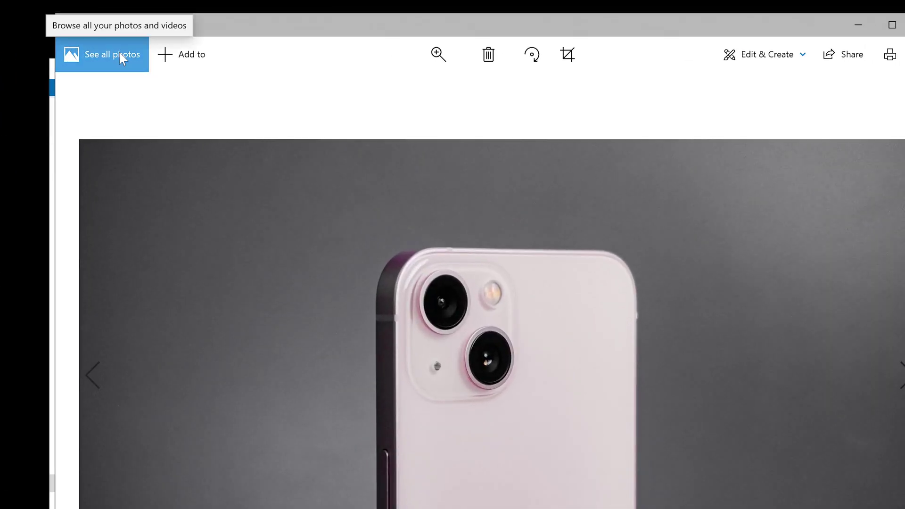
Step: Close the Photos collection window and the remaining single-photo viewer
{"action": "left_click", "coordinate": [120, 52]}
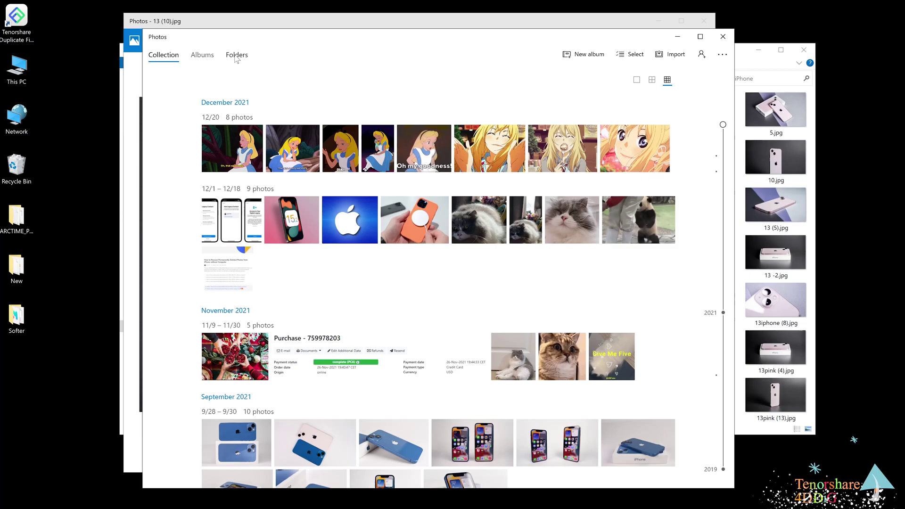
{"action": "left_click", "coordinate": [236, 56]}
{"action": "left_click", "coordinate": [723, 36]}
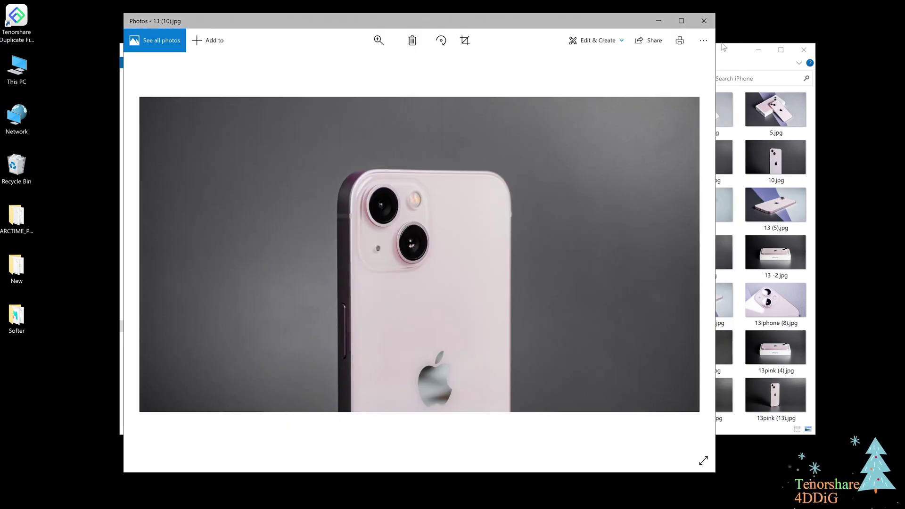
{"action": "left_click", "coordinate": [703, 21]}
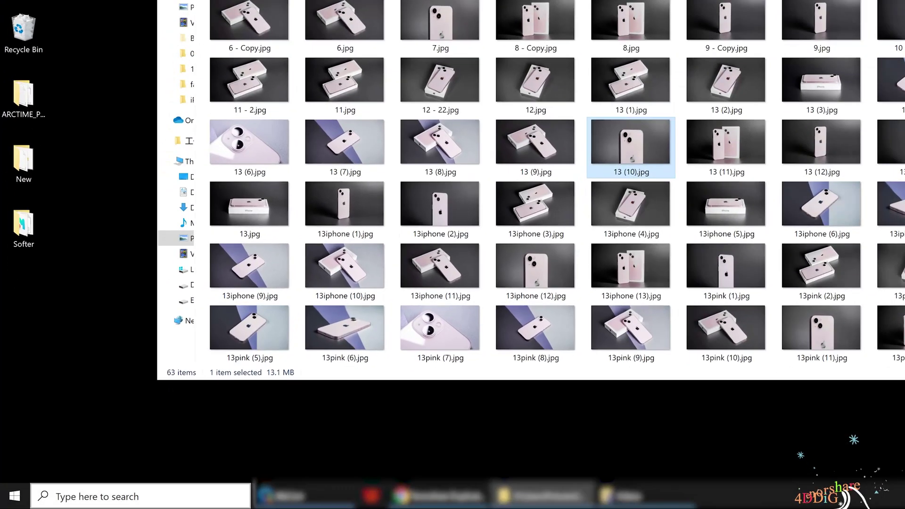
Step: Relaunch the Photos app by searching 'photo' from the taskbar
{"action": "left_click", "coordinate": [116, 498]}
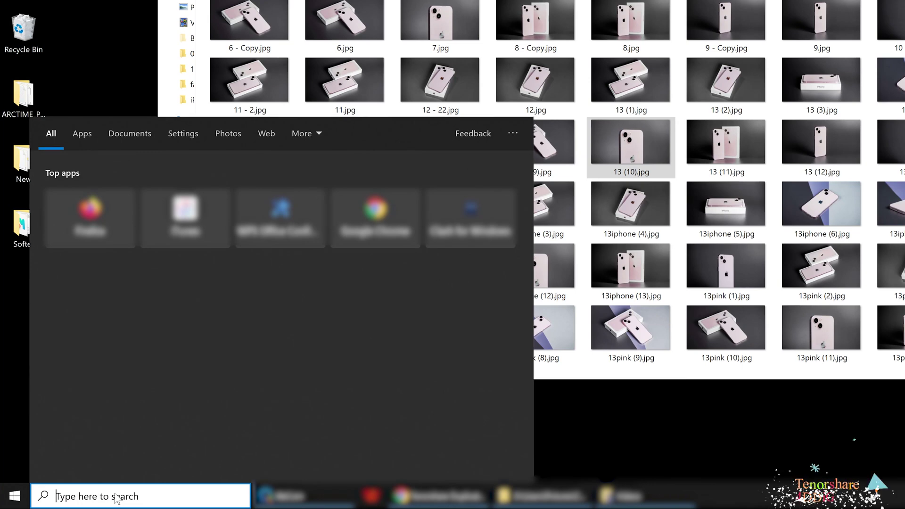
{"action": "type", "text": "photo"}
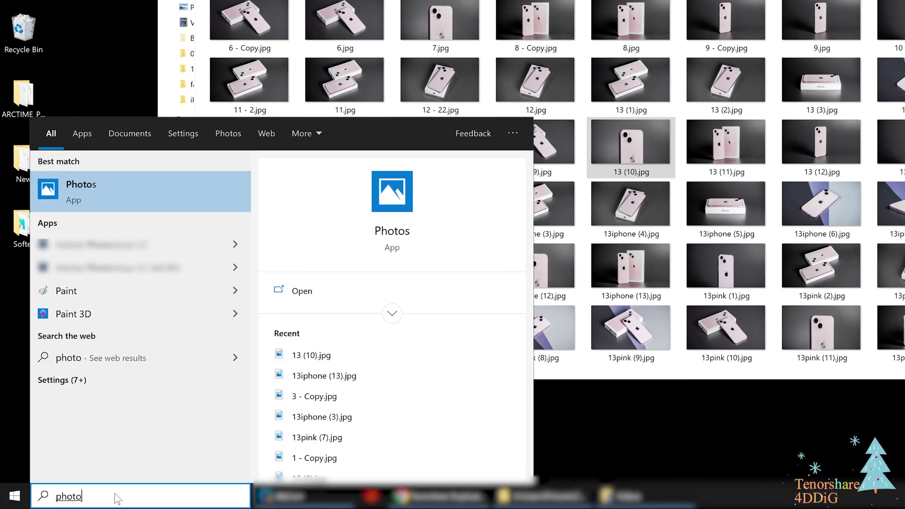
{"action": "left_click", "coordinate": [193, 185]}
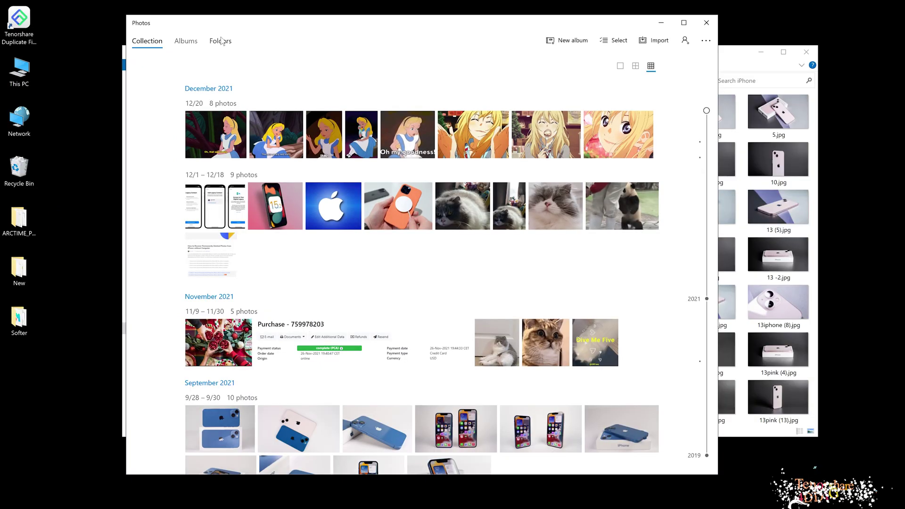
Step: Browse by folder to Pictures > Camera Roll > iPhone
{"action": "left_click", "coordinate": [222, 41]}
{"action": "left_click", "coordinate": [244, 146]}
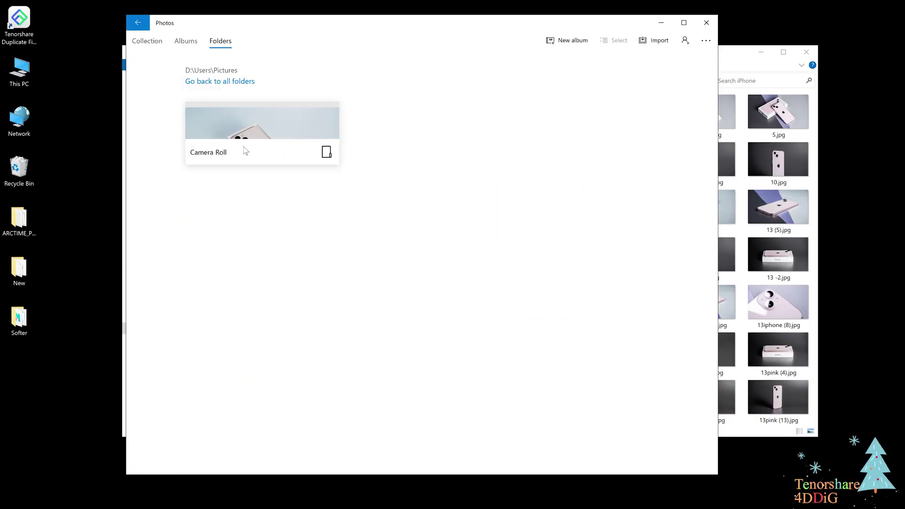
{"action": "left_click", "coordinate": [245, 150]}
{"action": "left_click", "coordinate": [539, 148]}
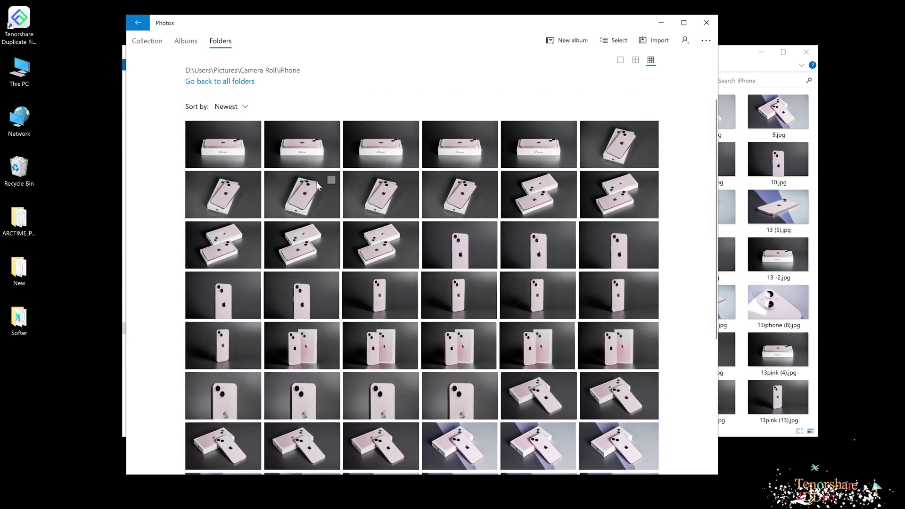
Step: Select three pairs of duplicate photos and delete all six
{"action": "left_click", "coordinate": [331, 180]}
{"action": "left_click", "coordinate": [409, 180]}
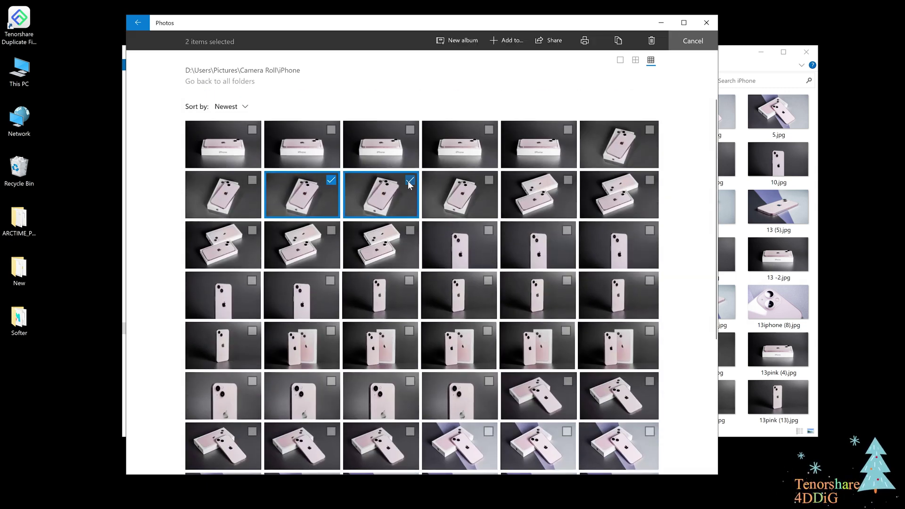
{"action": "scroll", "coordinate": [409, 184], "scroll_direction": "down", "scroll_amount": 1}
{"action": "left_click", "coordinate": [488, 173]}
{"action": "left_click", "coordinate": [488, 224]}
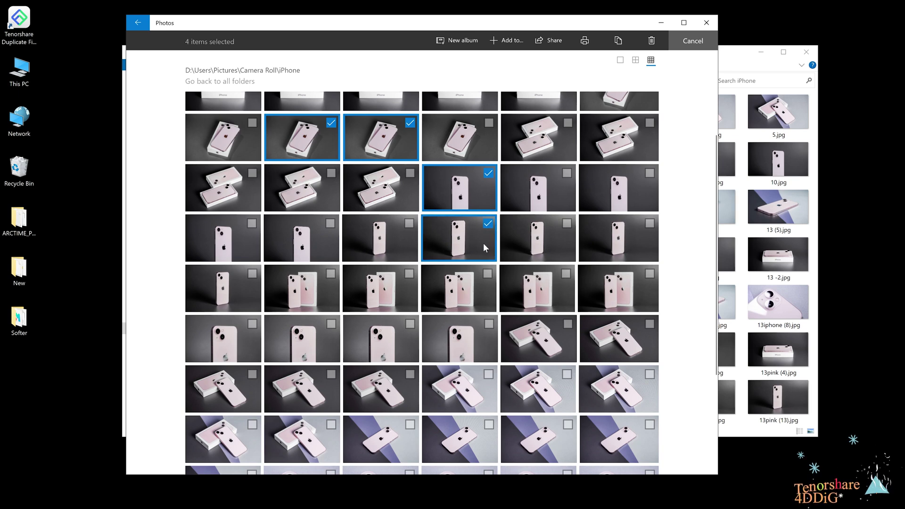
{"action": "scroll", "coordinate": [486, 247], "scroll_direction": "down", "scroll_amount": 2}
{"action": "left_click", "coordinate": [409, 159]}
{"action": "left_click", "coordinate": [410, 209]}
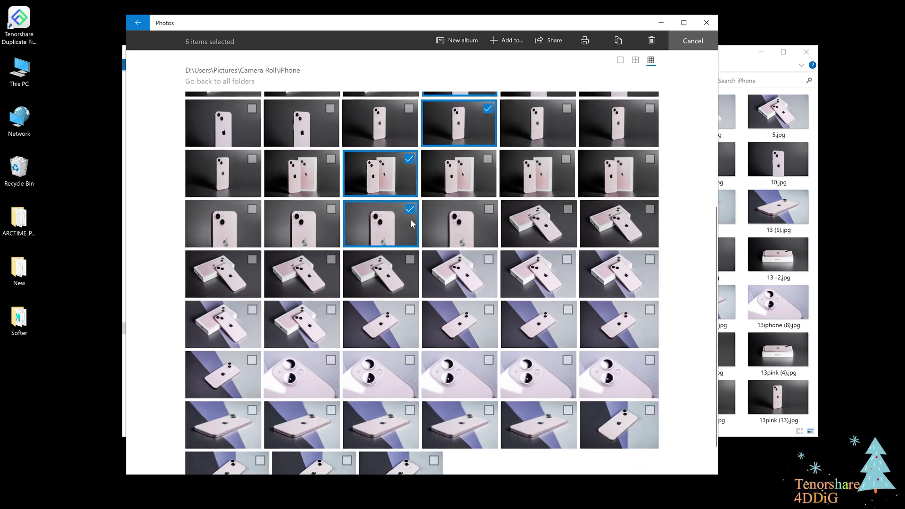
{"action": "left_click", "coordinate": [658, 44]}
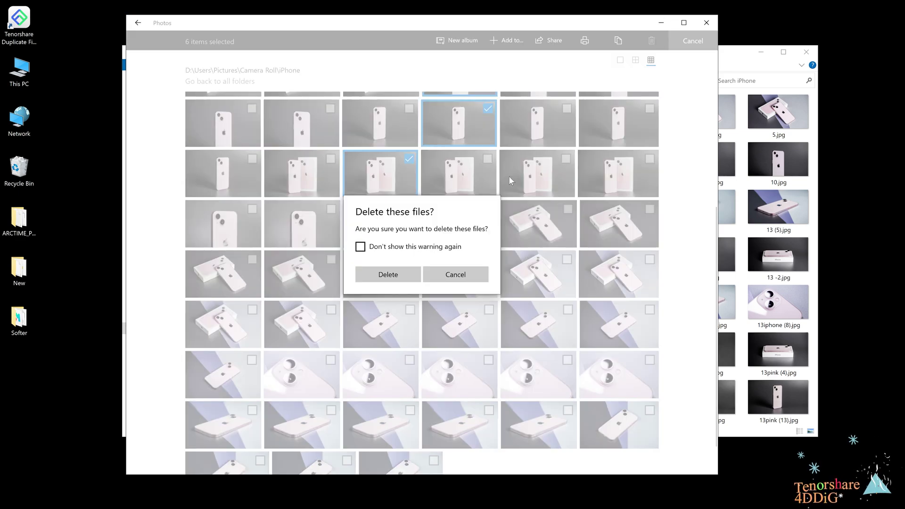
{"action": "left_click", "coordinate": [404, 275]}
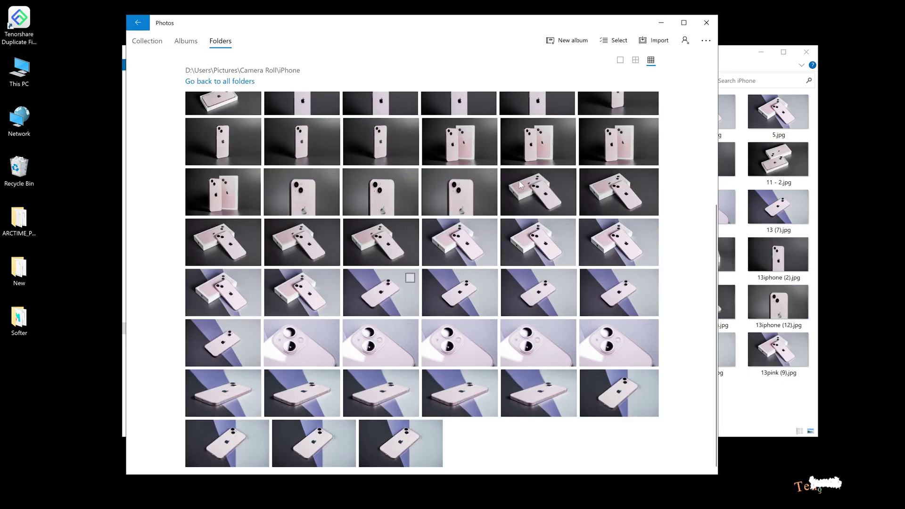
Step: Close Photos and send 3 - Copy.jpg to the Recycle Bin
{"action": "left_click", "coordinate": [705, 22]}
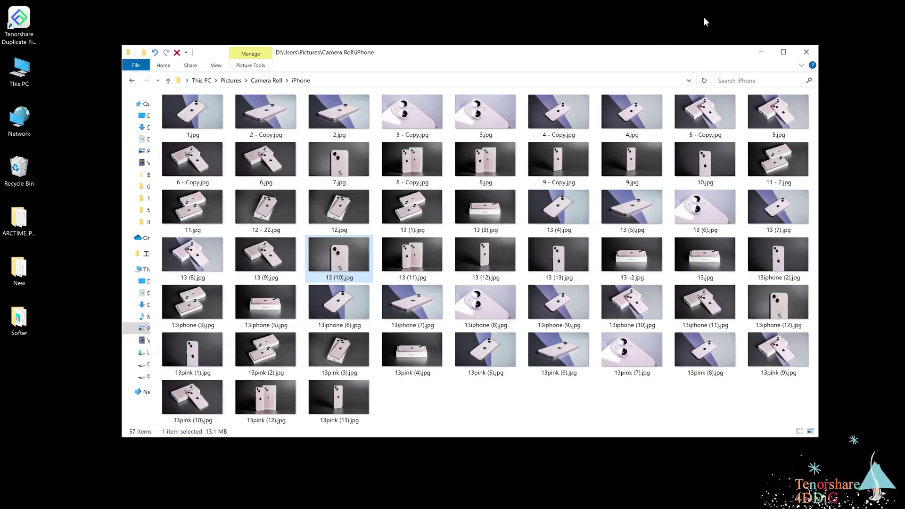
{"action": "right_click", "coordinate": [425, 112]}
{"action": "left_click", "coordinate": [450, 392]}
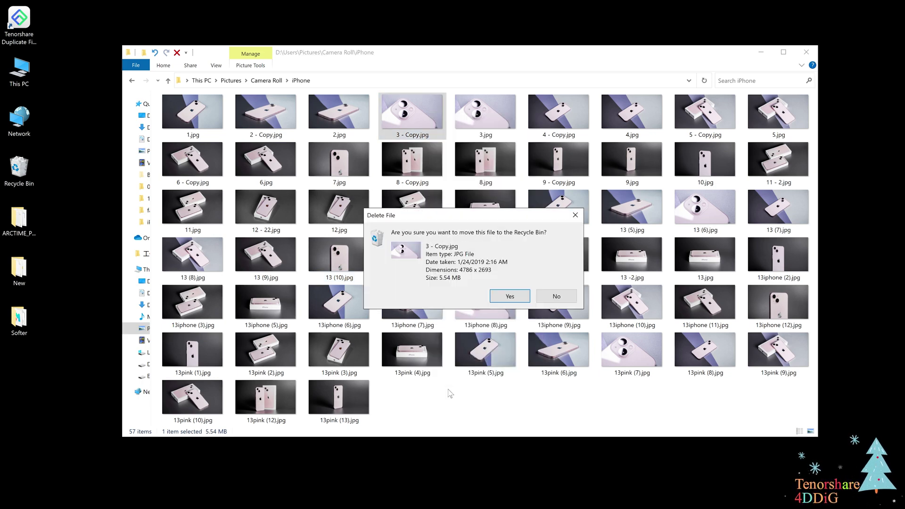
{"action": "left_click", "coordinate": [509, 296]}
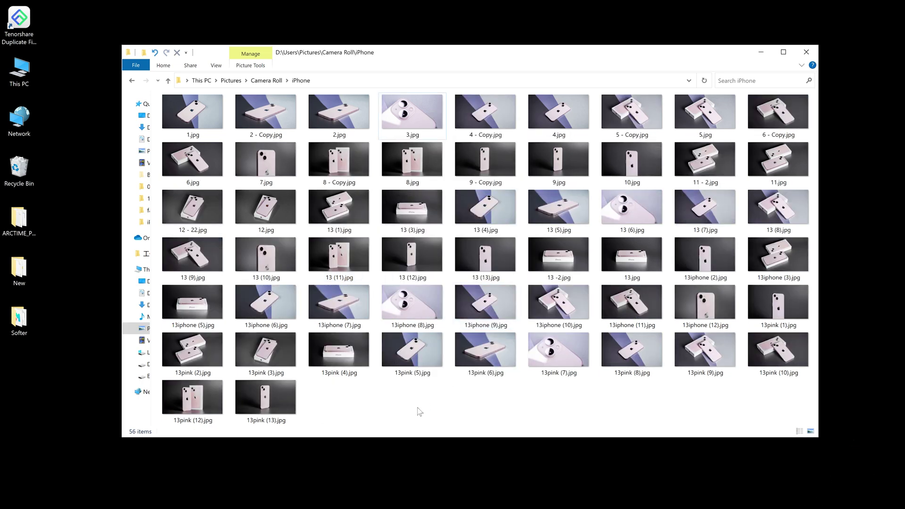
Step: Permanently delete 2.jpg with Shift+Delete
{"action": "left_click", "coordinate": [324, 122]}
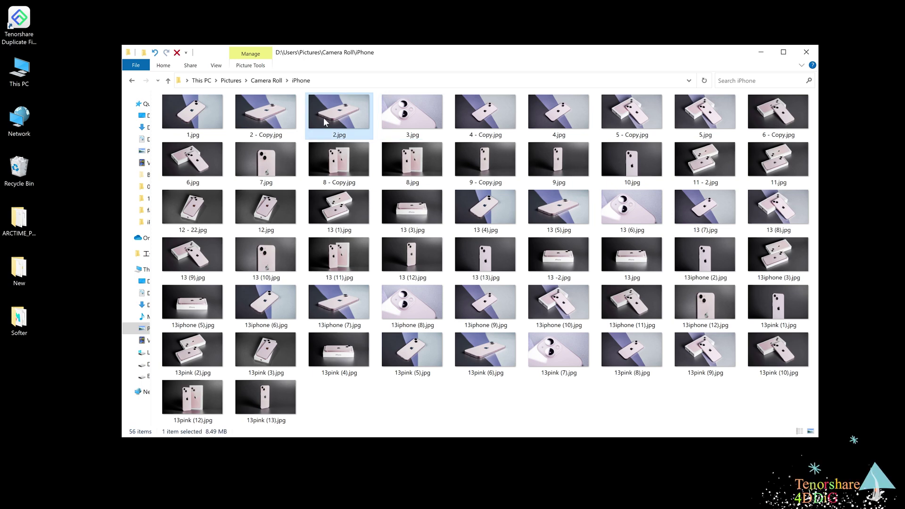
{"action": "key", "text": "shift+Delete"}
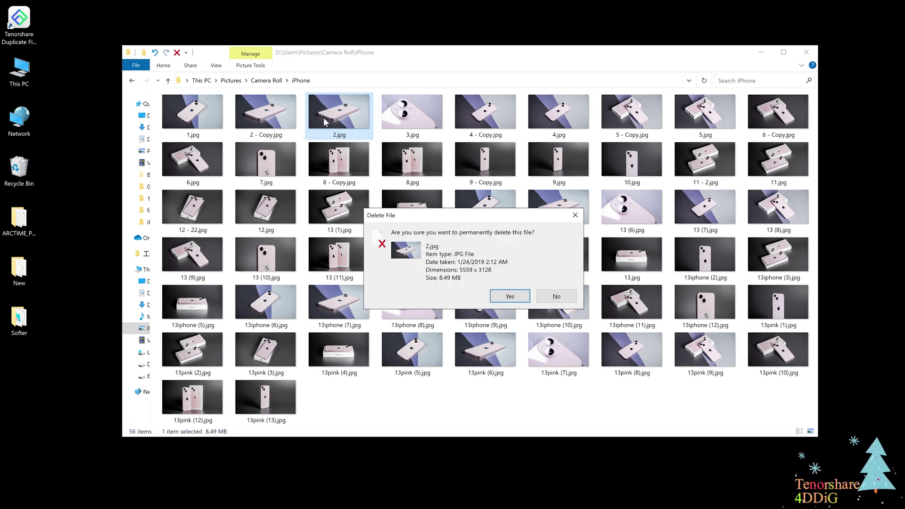
{"action": "left_click", "coordinate": [516, 297]}
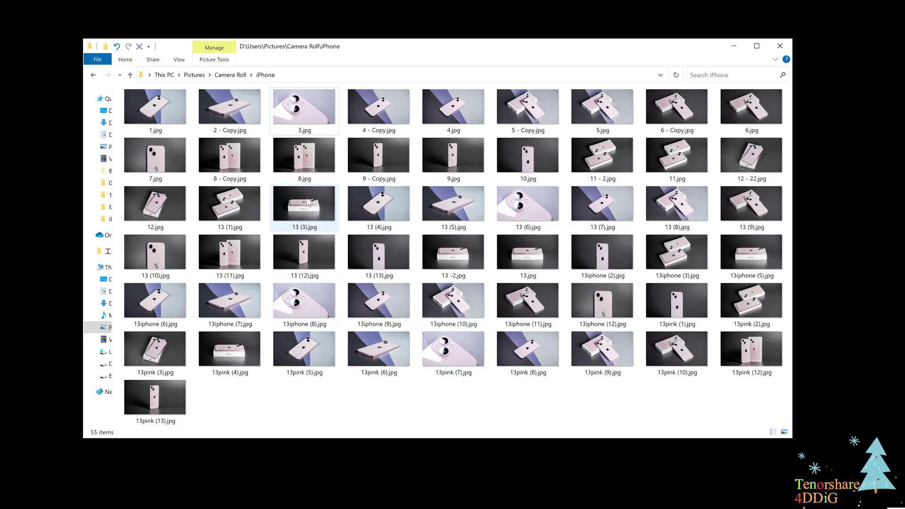
Step: Select 8 - Copy.jpg, 9 - Copy.jpg, 9.jpg, 11 - 2.jpg, 13pink (6).jpg, 13 (4).jpg and delete them
{"action": "left_click", "coordinate": [248, 148]}
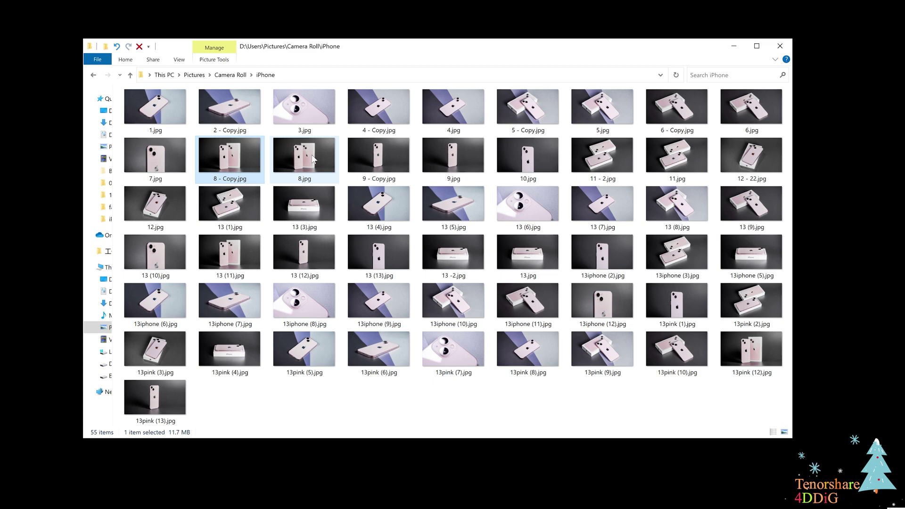
{"action": "left_click", "coordinate": [388, 160], "text": "ctrl"}
{"action": "left_click", "coordinate": [464, 157], "text": "ctrl"}
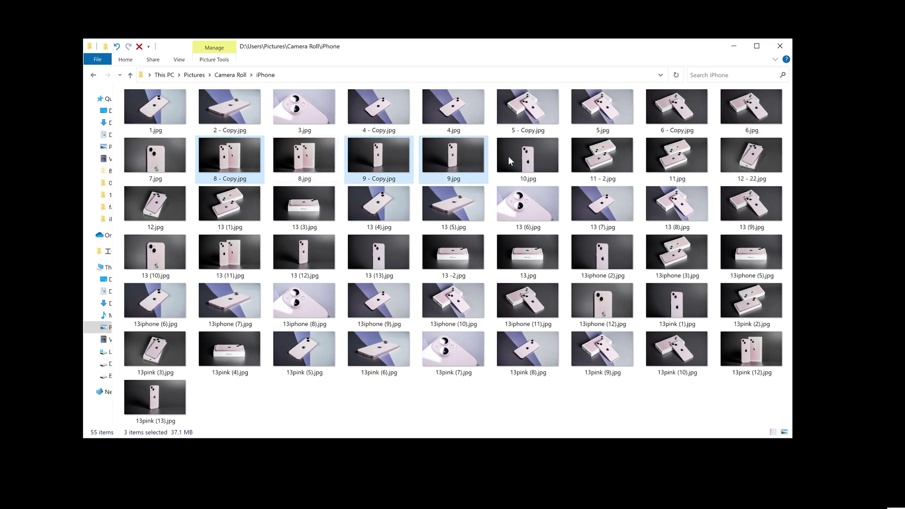
{"action": "left_click", "coordinate": [626, 156], "text": "ctrl"}
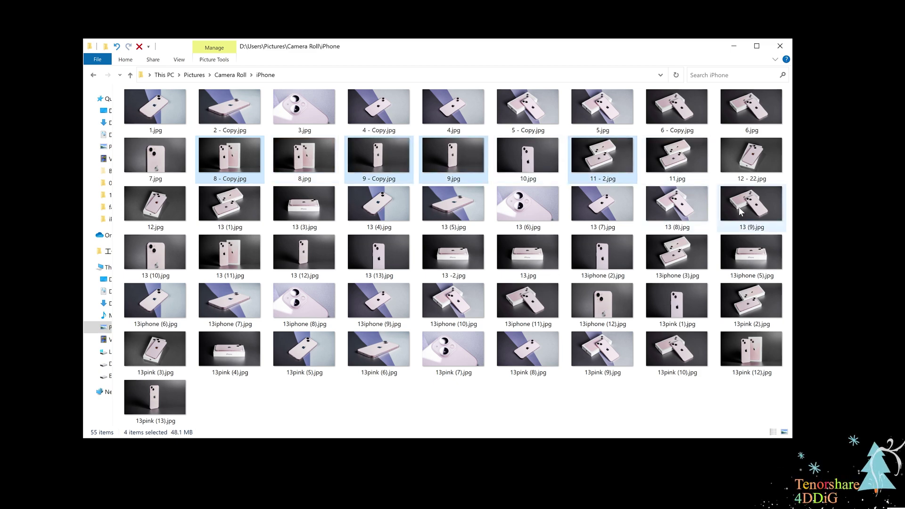
{"action": "left_click", "coordinate": [382, 351], "text": "ctrl"}
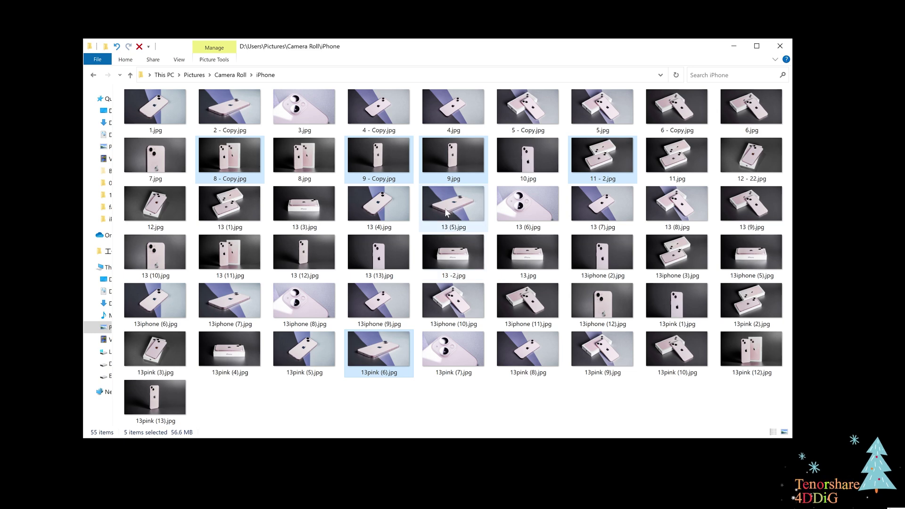
{"action": "left_click", "coordinate": [382, 209], "text": "ctrl"}
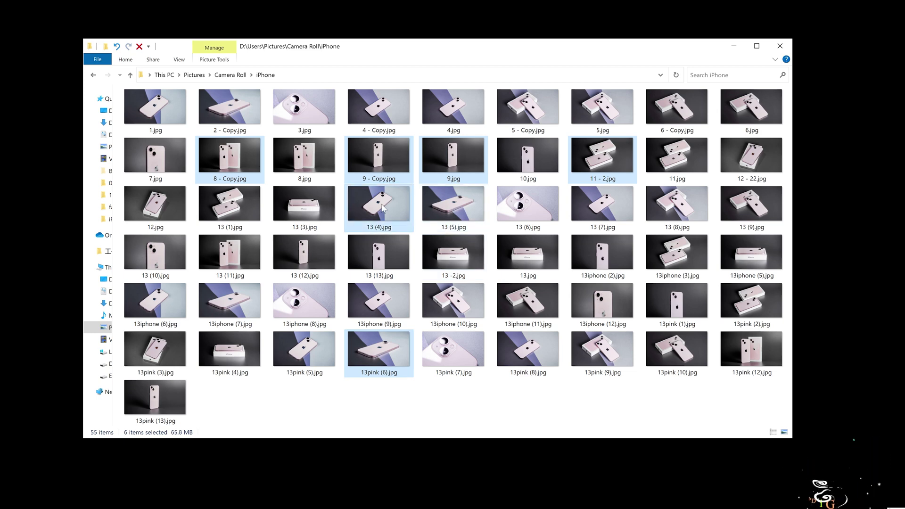
{"action": "right_click", "coordinate": [383, 209]}
{"action": "left_click", "coordinate": [403, 467]}
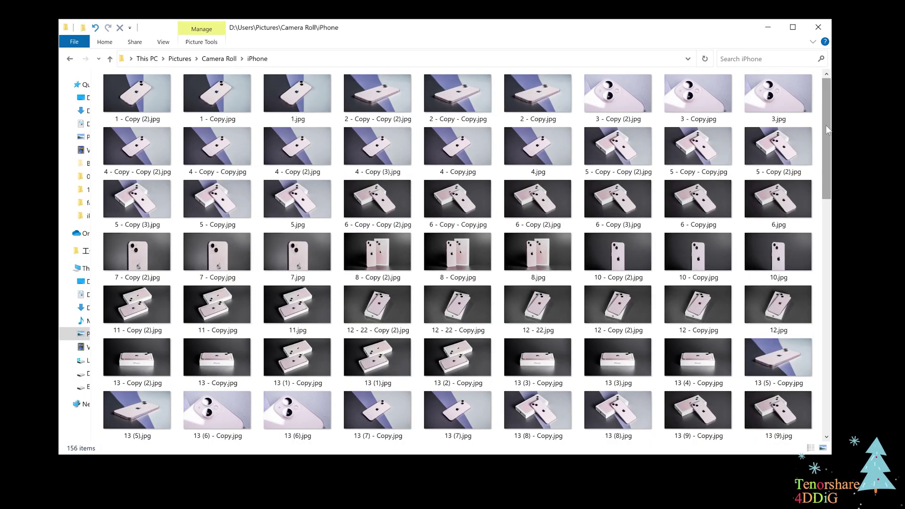
{"action": "left_click_drag", "start_coordinate": [826, 126], "coordinate": [826, 377]}
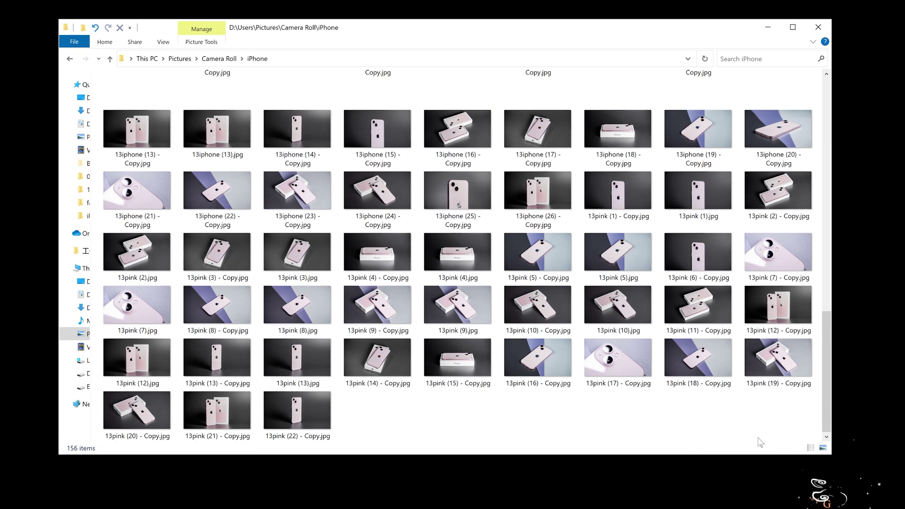
{"action": "left_click_drag", "start_coordinate": [760, 442], "coordinate": [227, 199]}
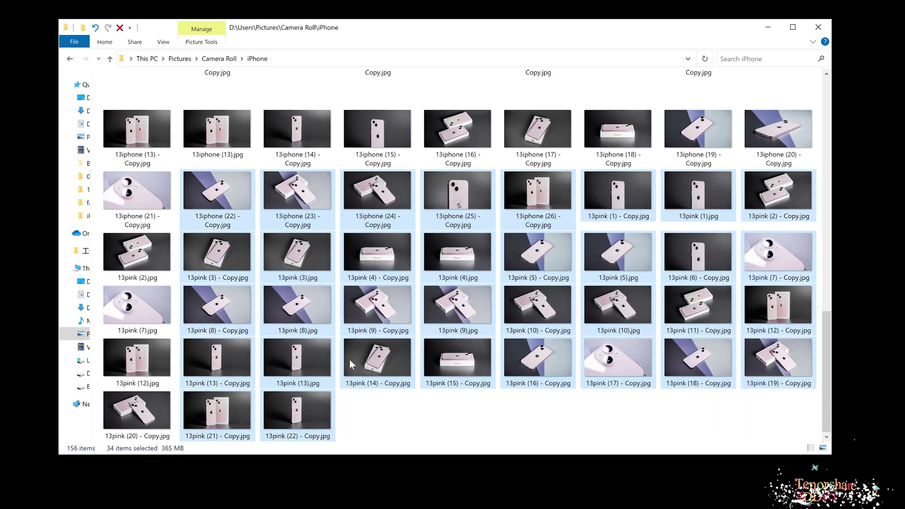
{"action": "left_click", "coordinate": [444, 428]}
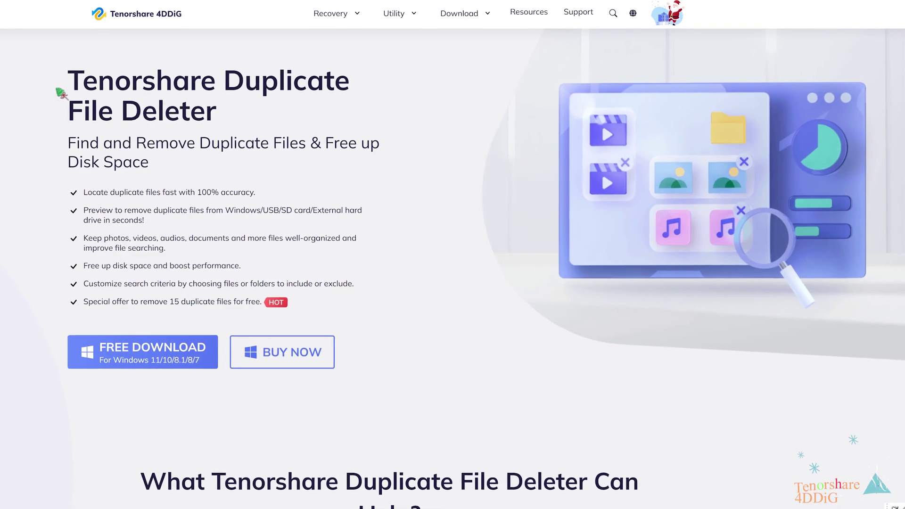
{"action": "left_click_drag", "start_coordinate": [63, 79], "coordinate": [220, 111]}
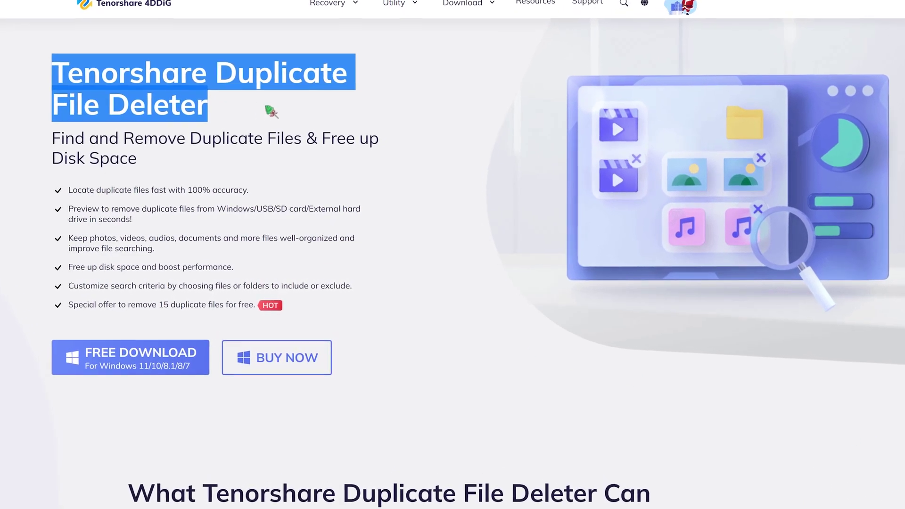
{"action": "left_click", "coordinate": [276, 116]}
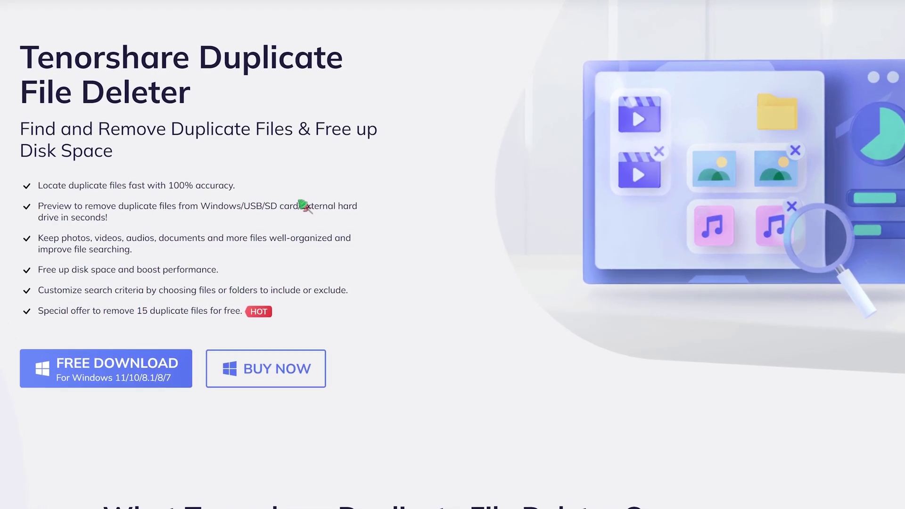
{"action": "scroll", "coordinate": [369, 234], "scroll_direction": "down", "scroll_amount": 5}
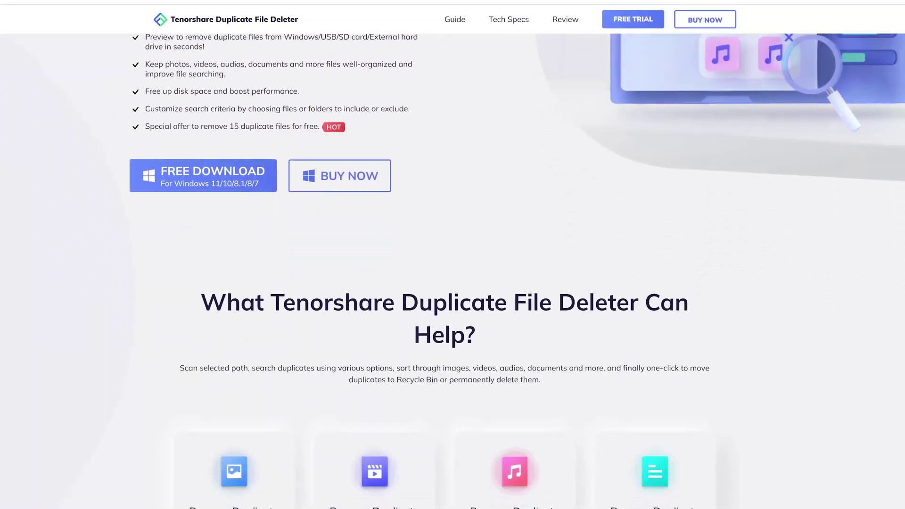
{"action": "scroll", "coordinate": [453, 264], "scroll_direction": "down", "scroll_amount": 2}
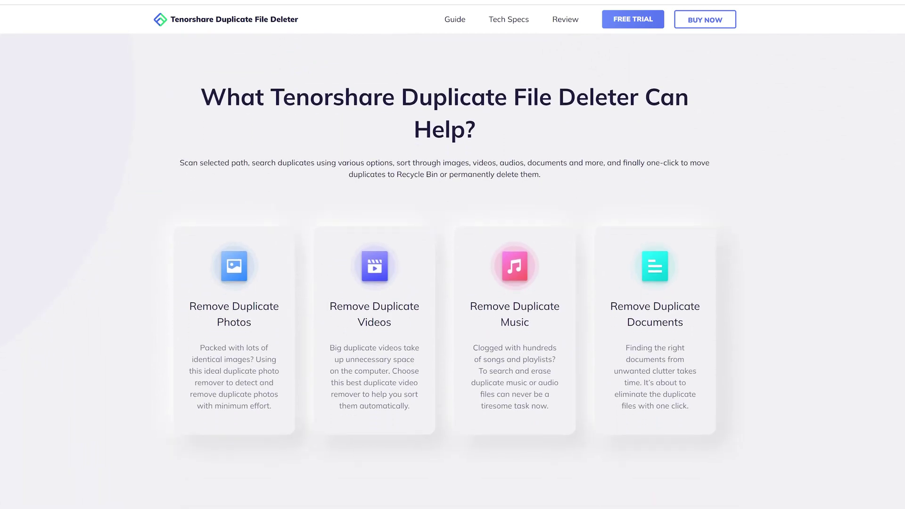
{"action": "scroll", "coordinate": [766, 413], "scroll_direction": "up", "scroll_amount": 8}
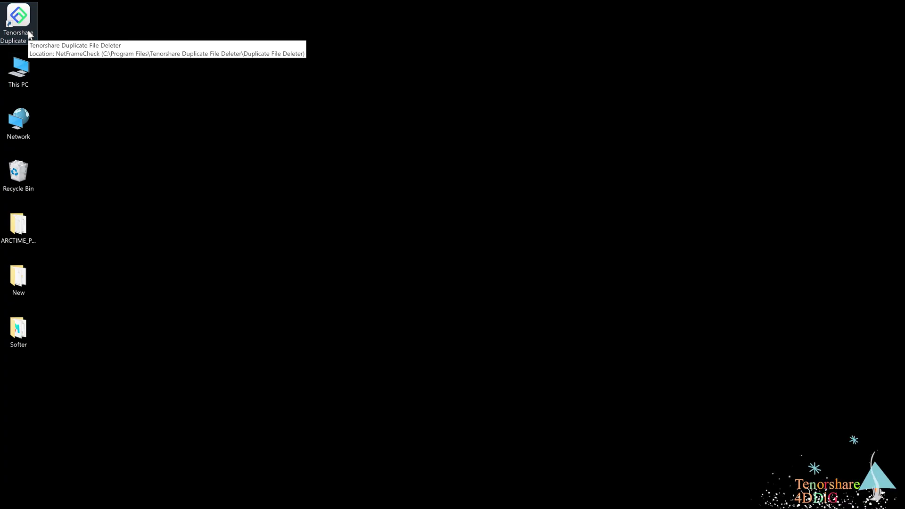
Step: Launch Duplicate File Deleter, add Pictures > Camera Roll > iPhone as the scan folder, and show settings
{"action": "double_click", "coordinate": [18, 15]}
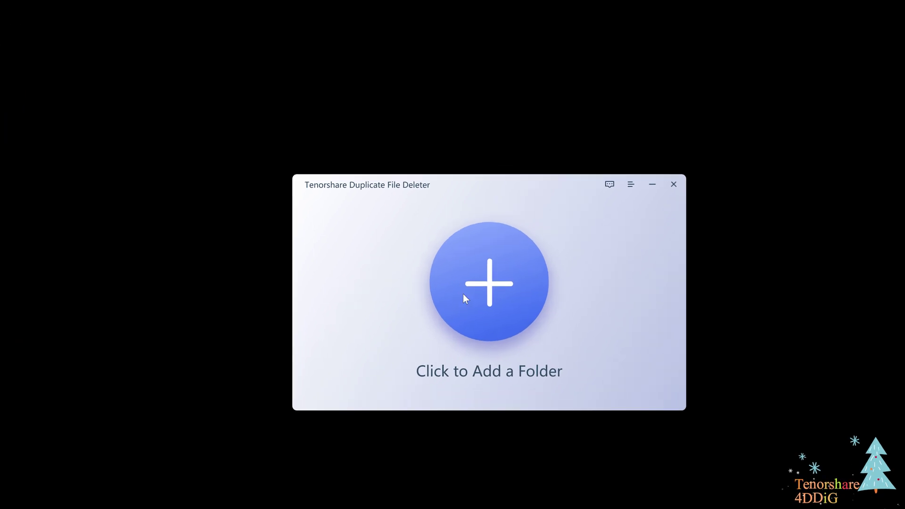
{"action": "left_click", "coordinate": [470, 271]}
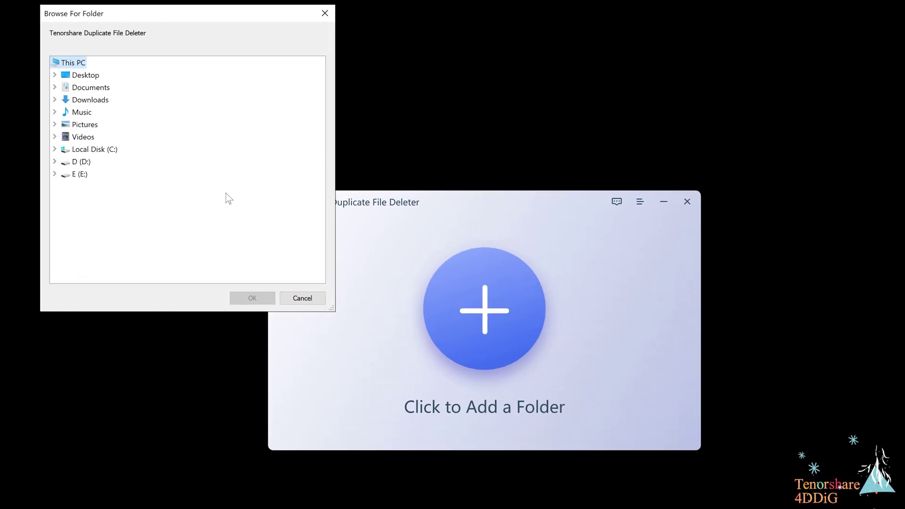
{"action": "left_click", "coordinate": [84, 125]}
{"action": "left_click", "coordinate": [105, 174]}
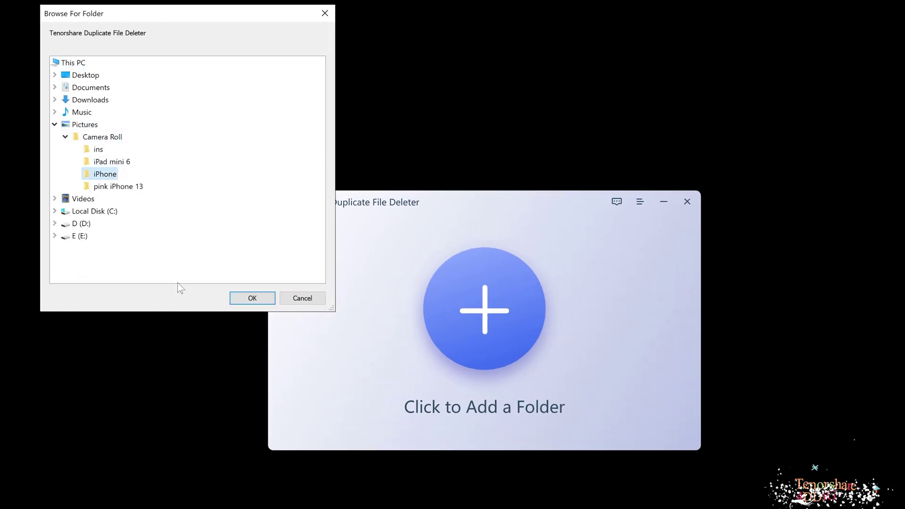
{"action": "left_click", "coordinate": [252, 298]}
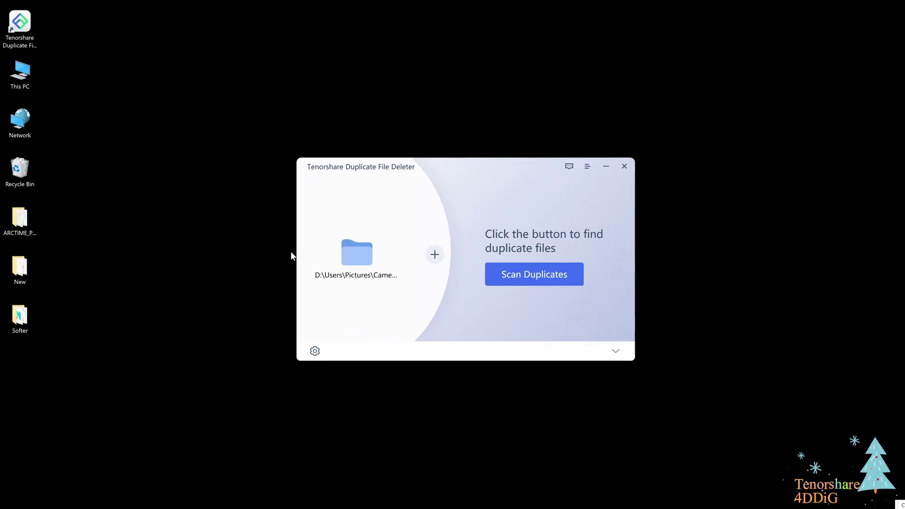
{"action": "left_click", "coordinate": [324, 358]}
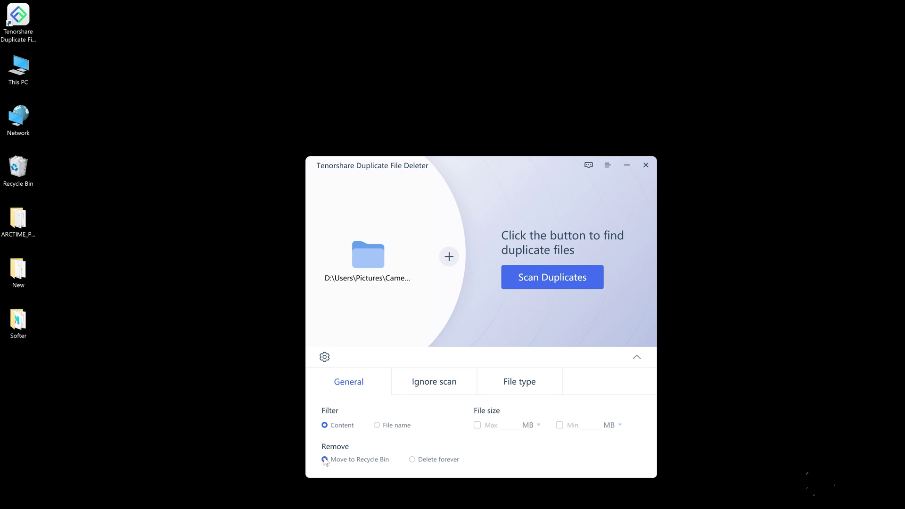
Step: Review the Ignore scan excluded paths, then clear All file types so only Image is scanned
{"action": "left_click", "coordinate": [449, 395]}
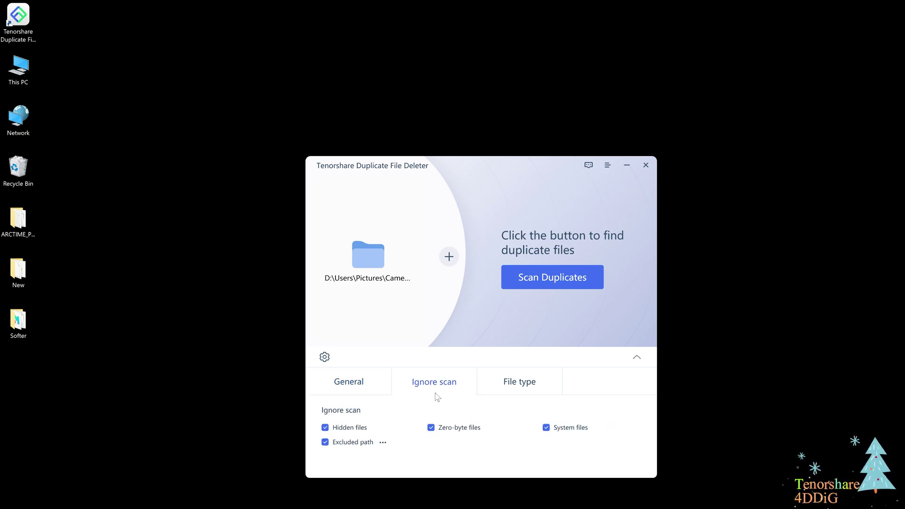
{"action": "left_click", "coordinate": [382, 444]}
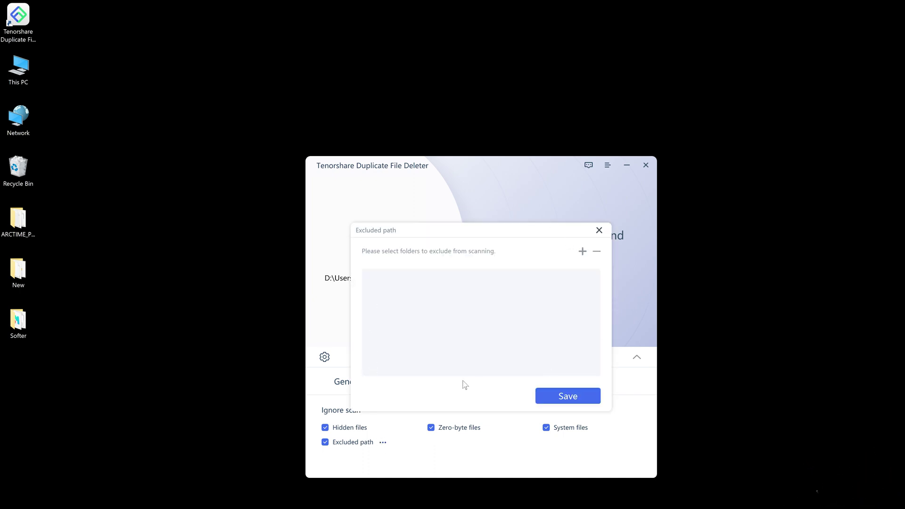
{"action": "left_click", "coordinate": [599, 230]}
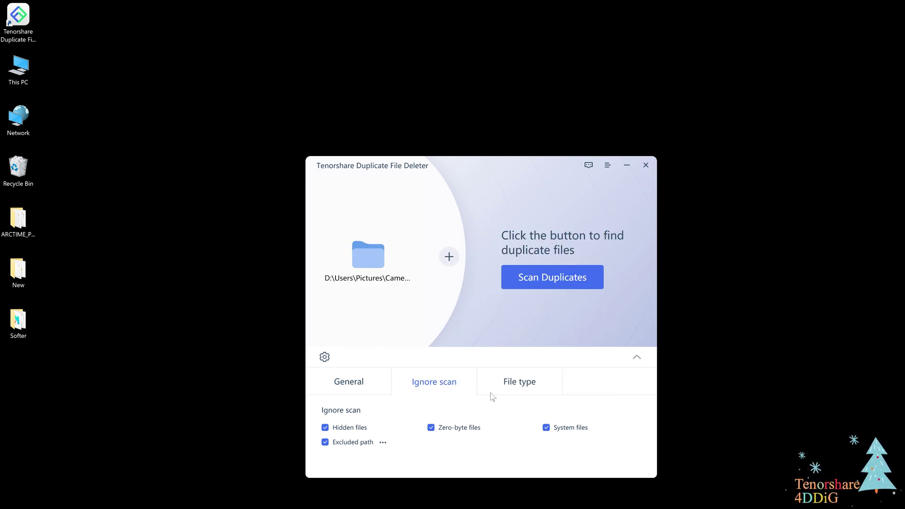
{"action": "left_click", "coordinate": [523, 382]}
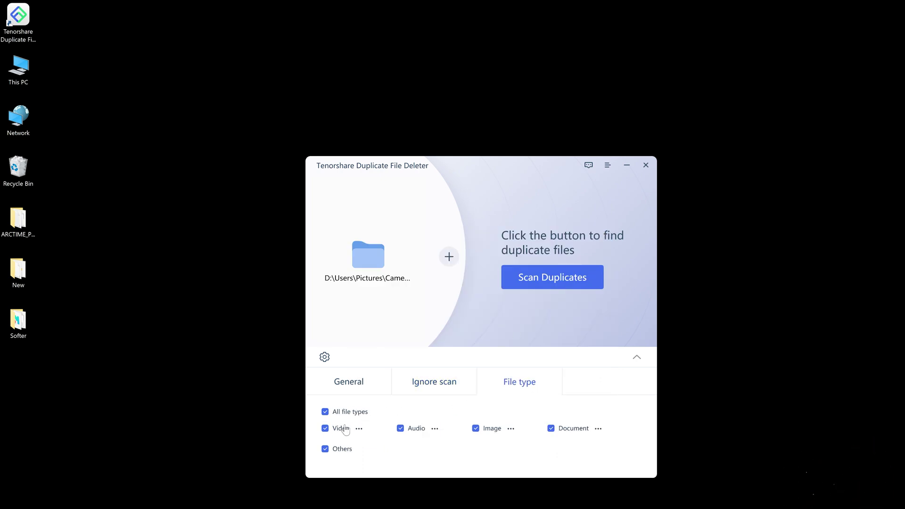
{"action": "left_click", "coordinate": [325, 429]}
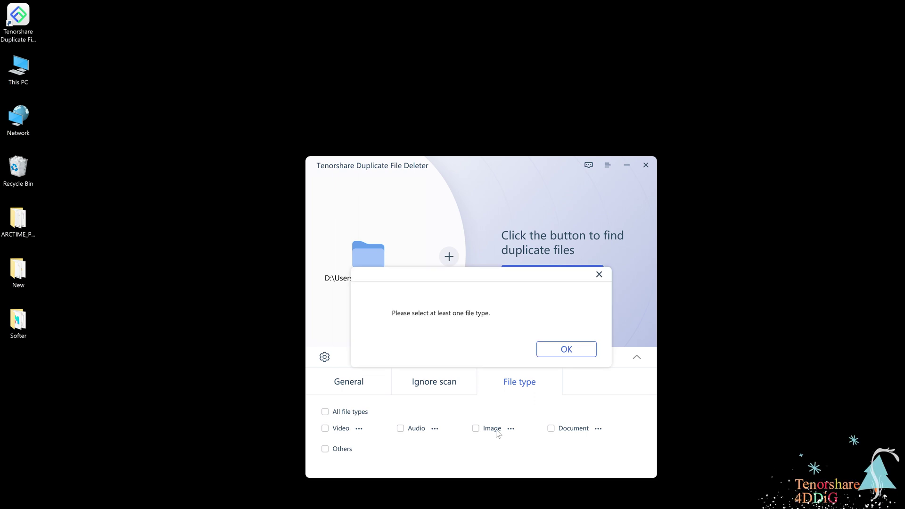
{"action": "left_click", "coordinate": [566, 351]}
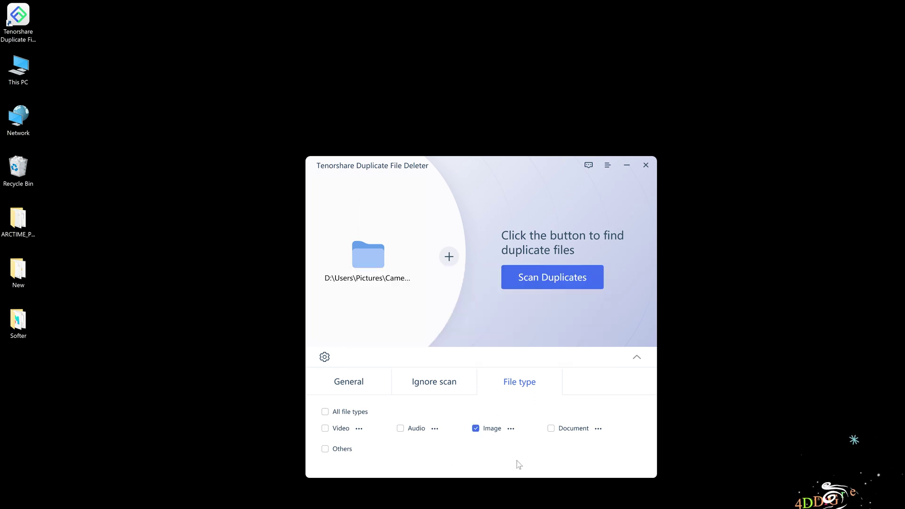
Step: Scan the iPhone folder, show results as thumbnails, and mark duplicate copies
{"action": "left_click", "coordinate": [588, 285]}
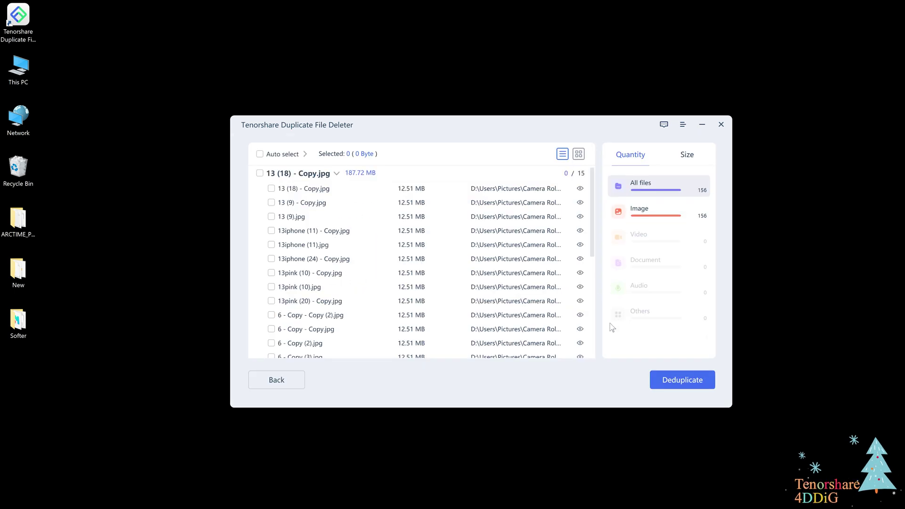
{"action": "left_click", "coordinate": [579, 154]}
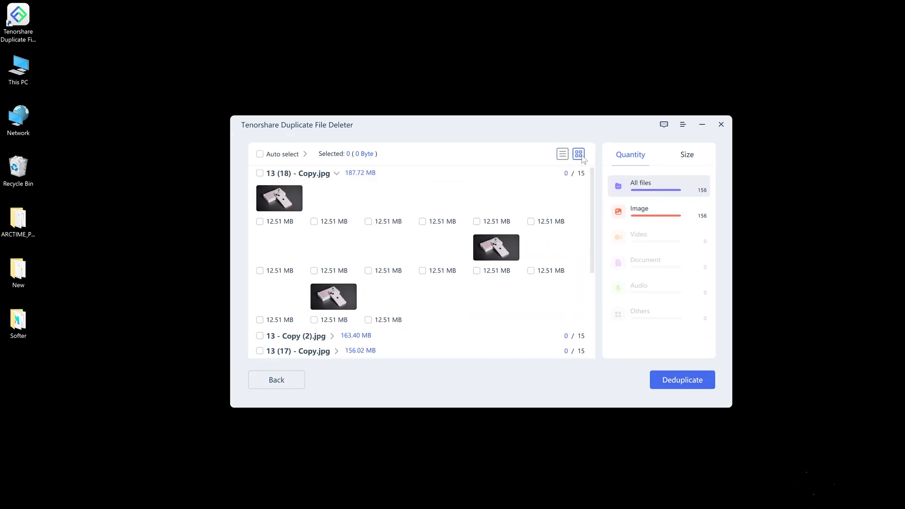
{"action": "left_click", "coordinate": [423, 271]}
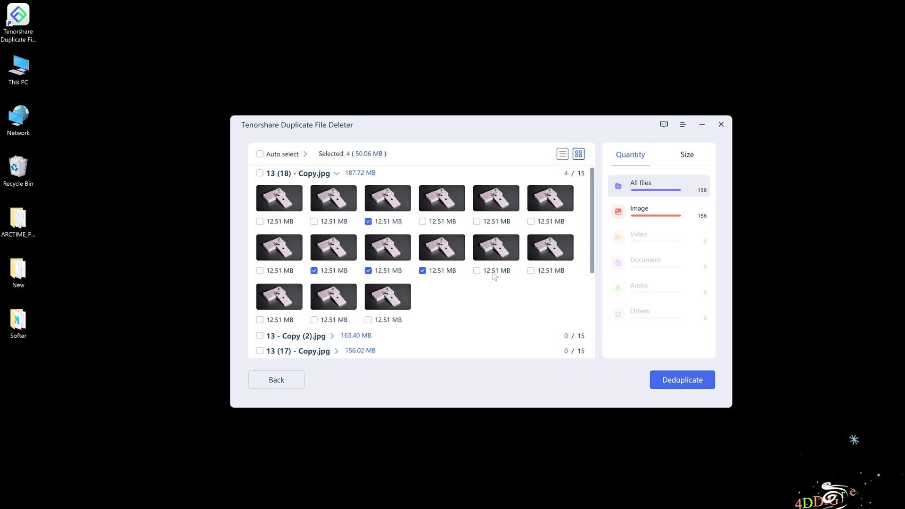
Step: Move the four marked copies to the Recycle Bin, then auto-select and remove 139 duplicates
{"action": "left_click", "coordinate": [662, 380]}
{"action": "left_click", "coordinate": [501, 299]}
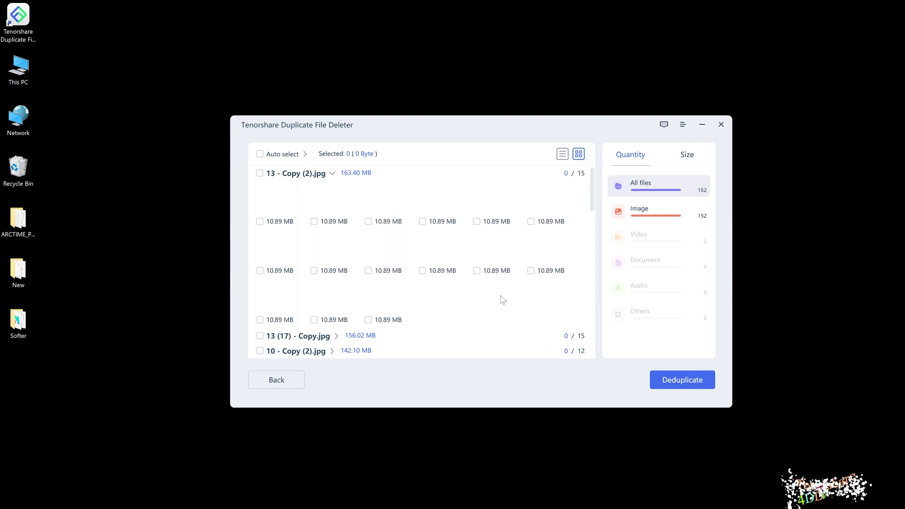
{"action": "left_click", "coordinate": [549, 296]}
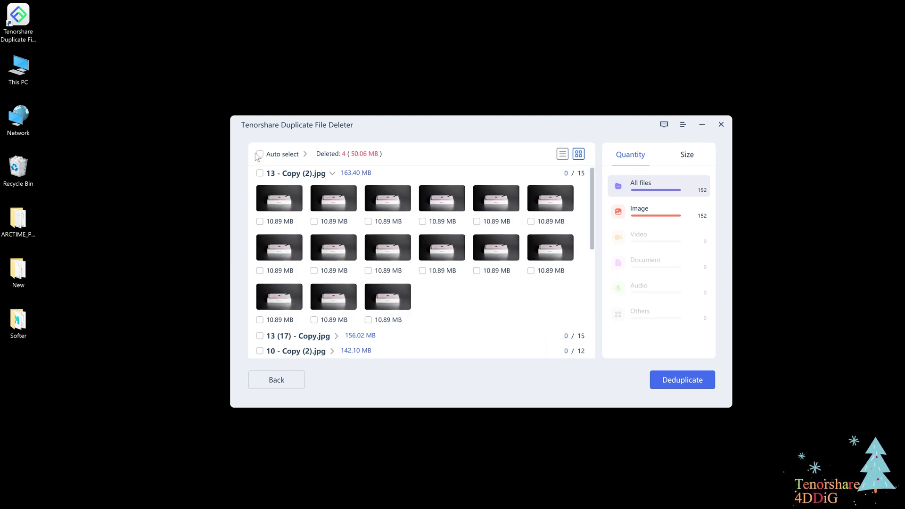
{"action": "left_click", "coordinate": [665, 380]}
{"action": "left_click", "coordinate": [483, 297]}
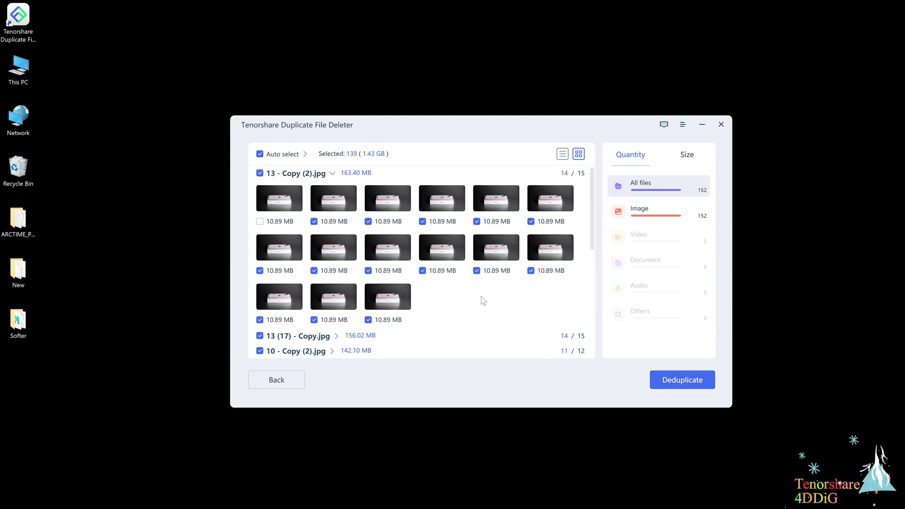
Step: Dismiss the completion message and choose FREE DOWNLOAD on the product web page
{"action": "left_click", "coordinate": [540, 297]}
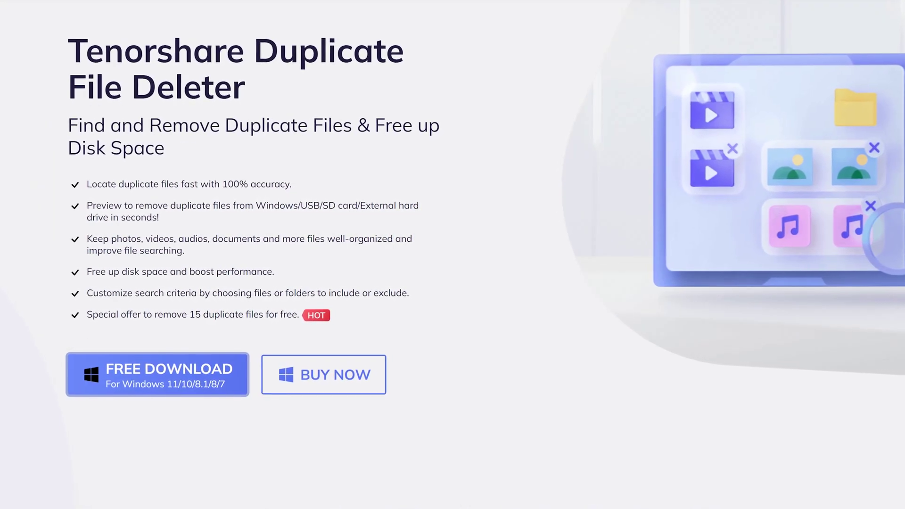
{"action": "left_click", "coordinate": [135, 384]}
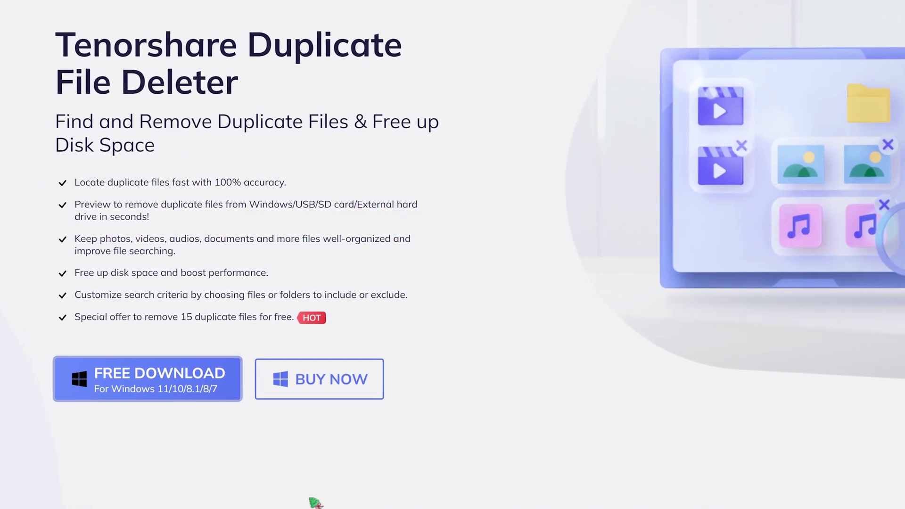